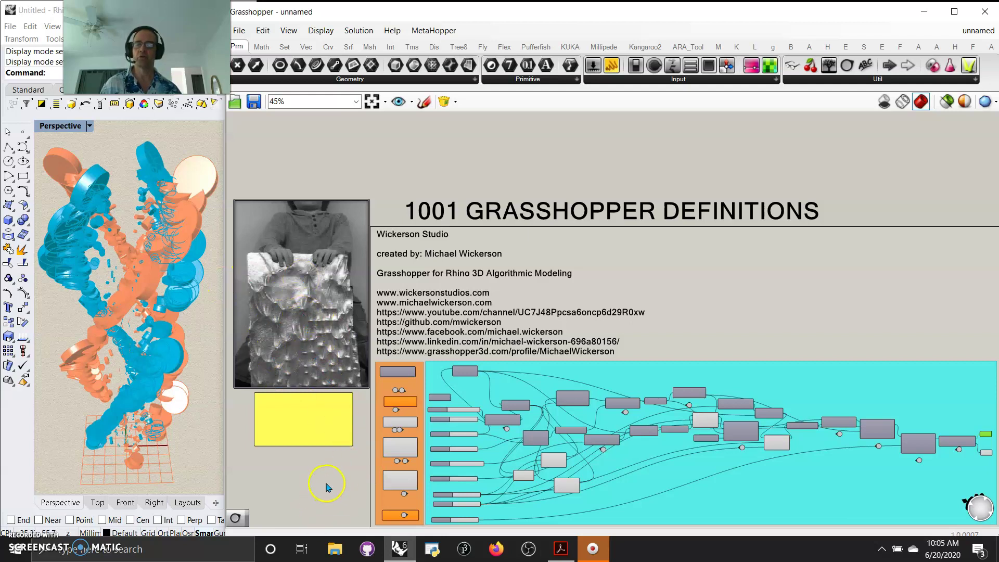
# - Center the component network at 90% zoom and show the Intersect component category
pyautogui.moveTo(331, 484); pyautogui.dragTo(306, 373, button='right')
pyautogui.scroll(5, 330, 368)
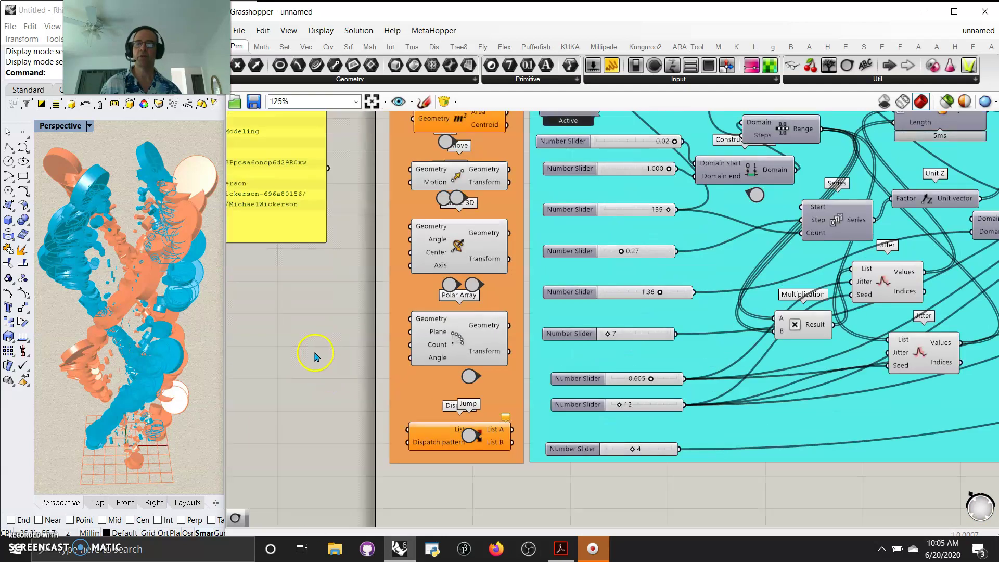
pyautogui.scroll(-3, 264, 409)
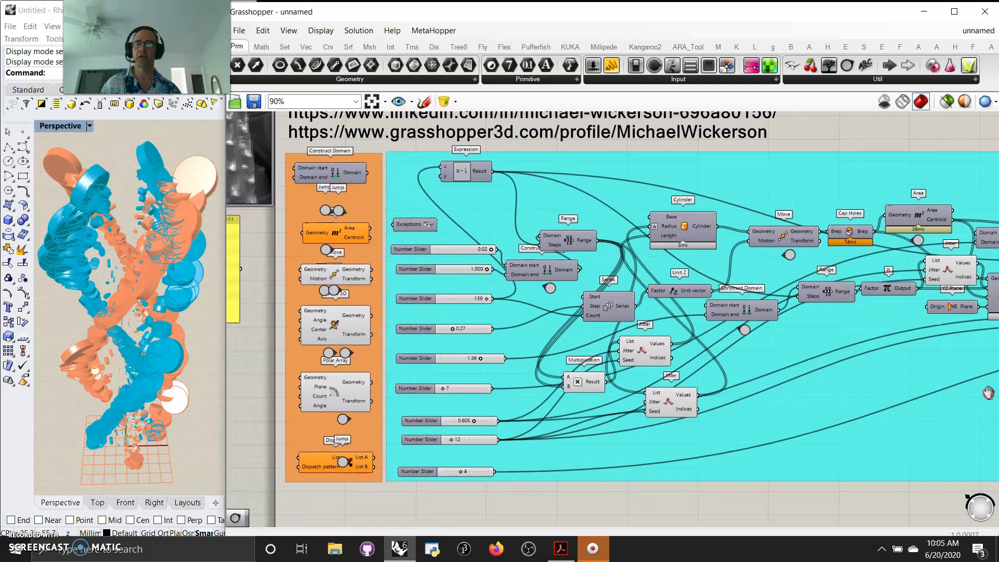
pyautogui.moveTo(975, 395); pyautogui.dragTo(958, 392, button='right')
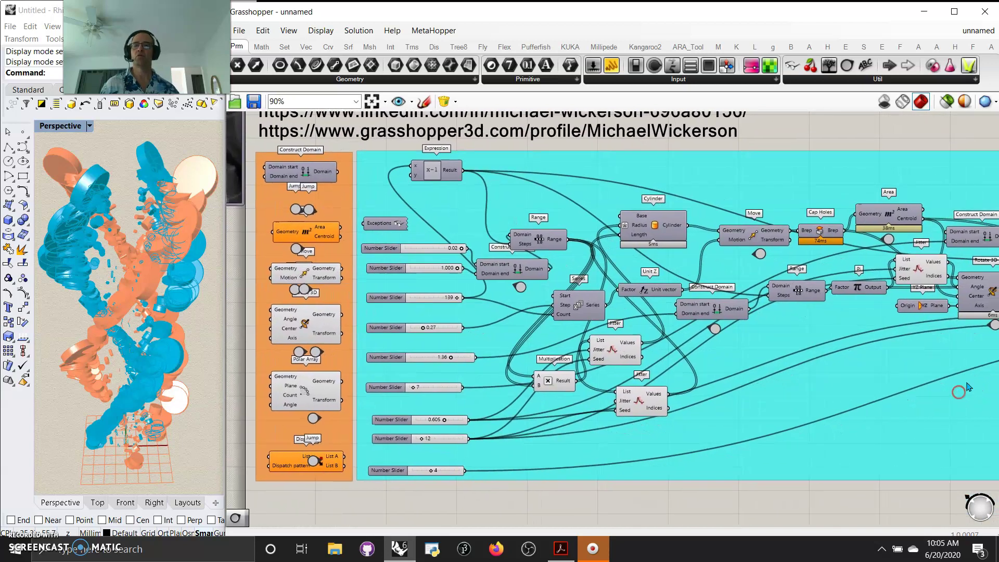
pyautogui.click(391, 47)
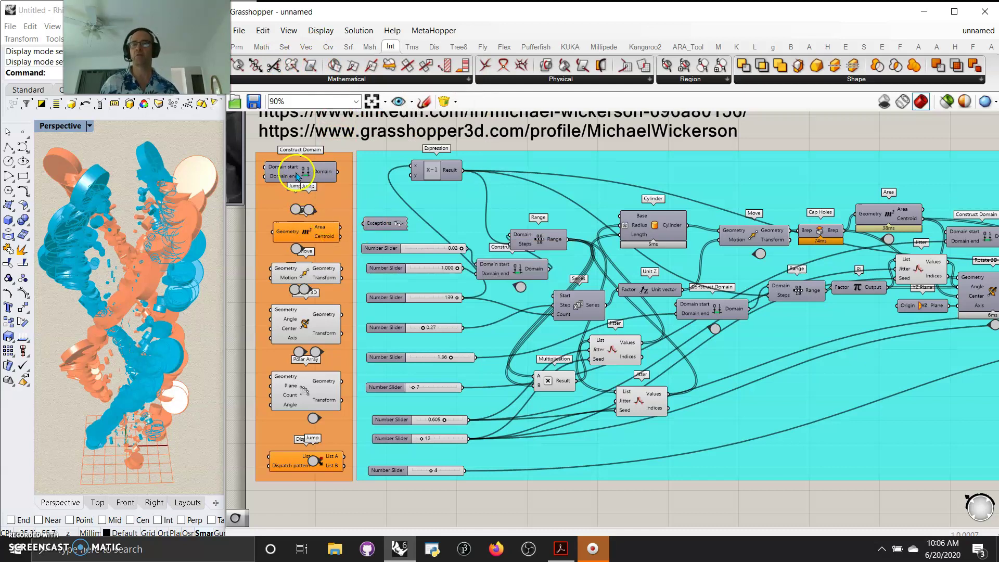
# - Reveal the links from the jump relays under Move and Construct Domain, back on the Params category
pyautogui.click(309, 188)
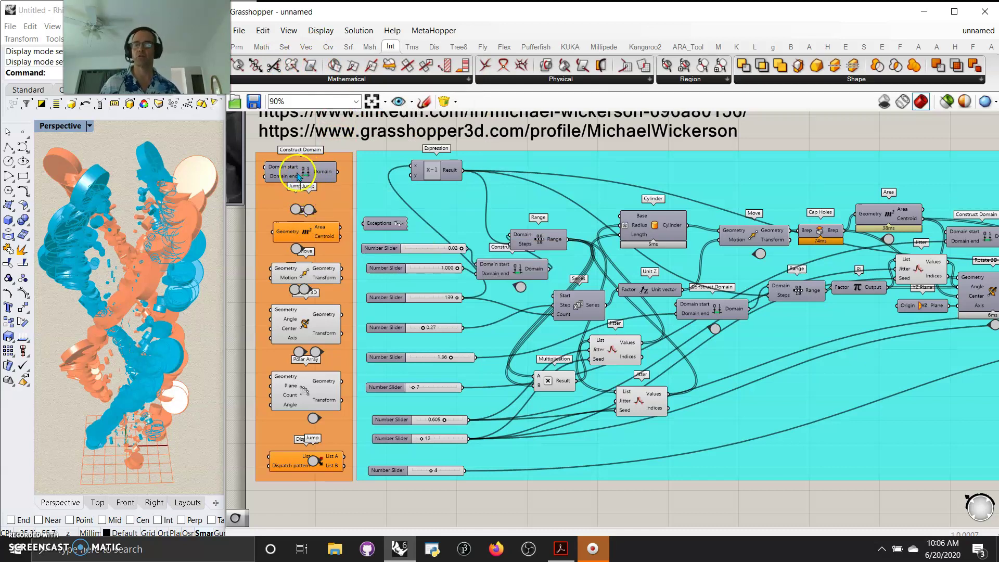
pyautogui.click(310, 277)
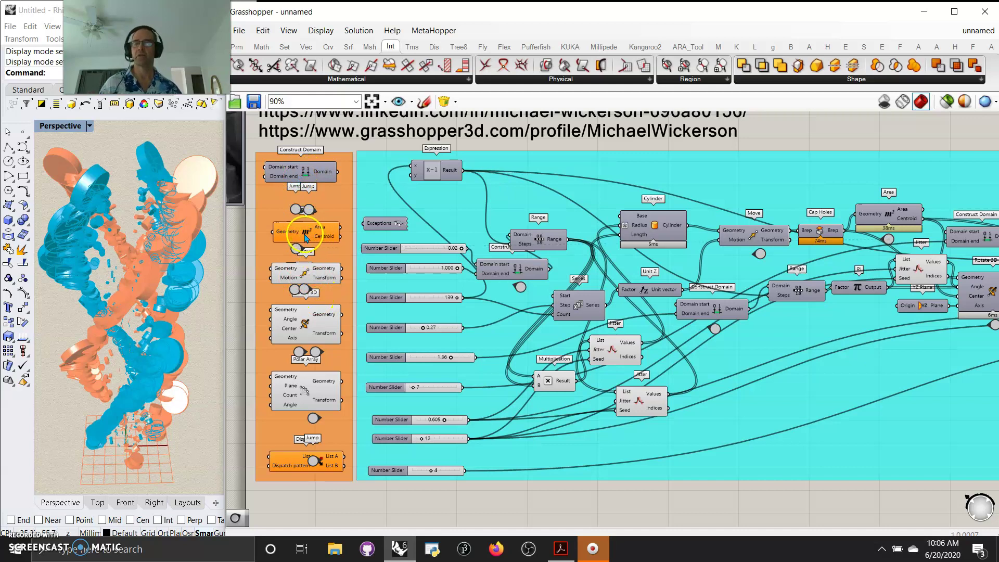
pyautogui.click(298, 285)
pyautogui.click(305, 291)
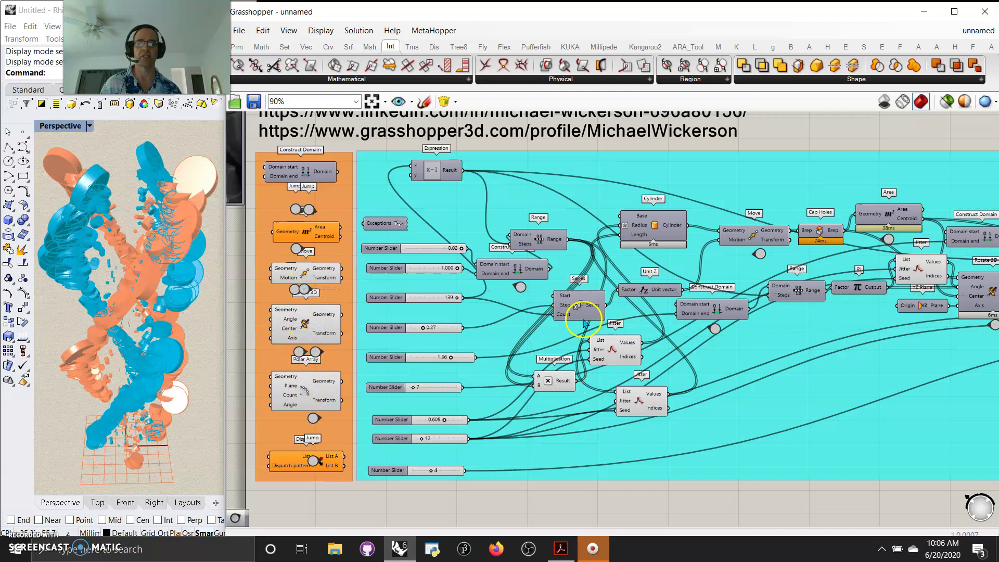
pyautogui.click(295, 210)
pyautogui.click(237, 46)
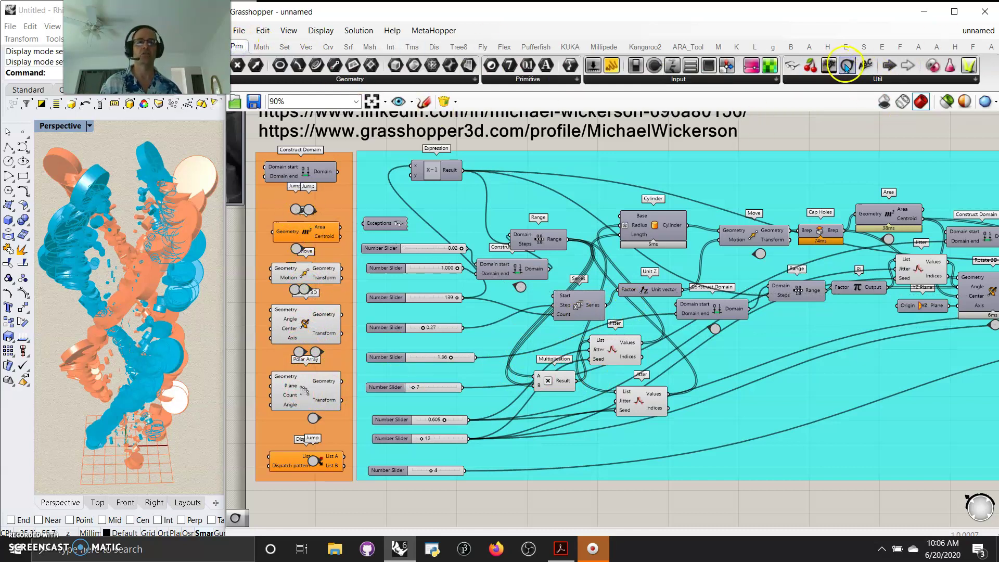
# - Follow the linked jump relays in sequence, then add the Dispatch component to the orange group
pyautogui.click(295, 214)
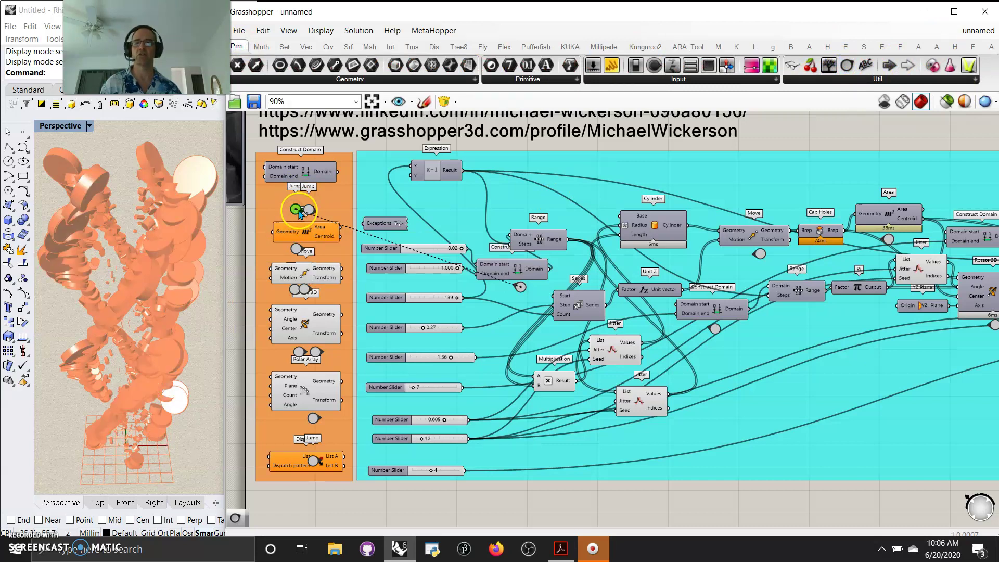
pyautogui.doubleClick(307, 211)
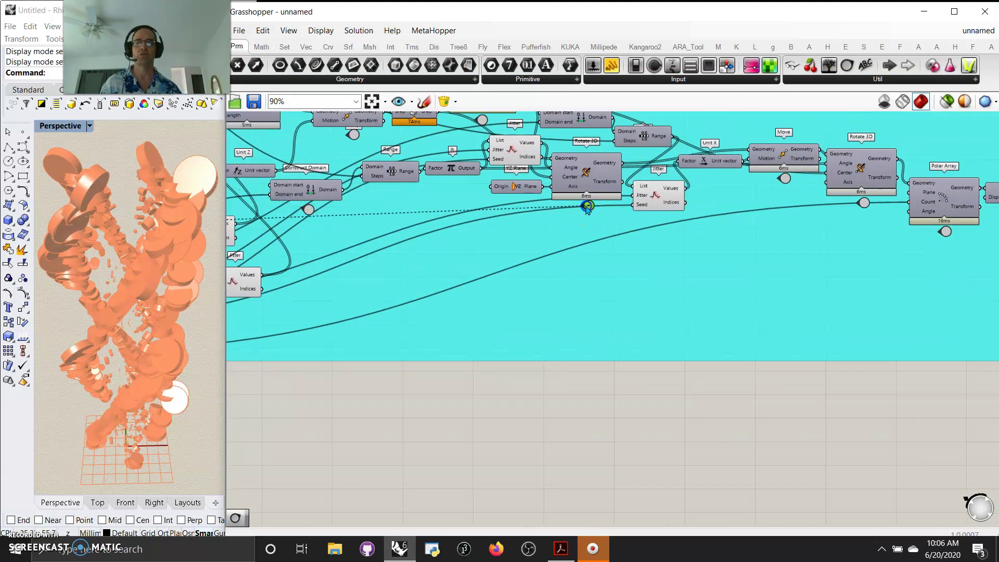
pyautogui.click(602, 314)
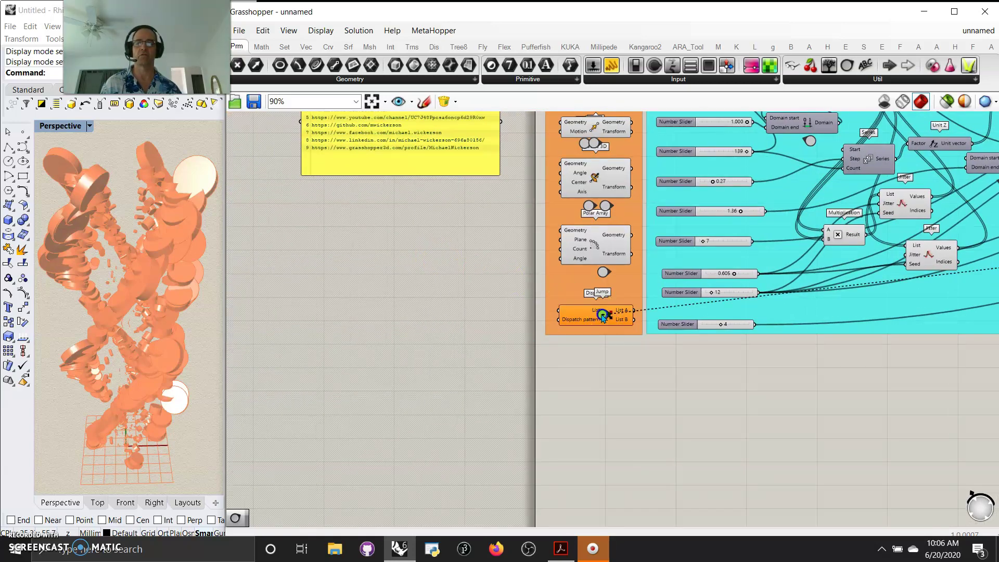
pyautogui.click(602, 314)
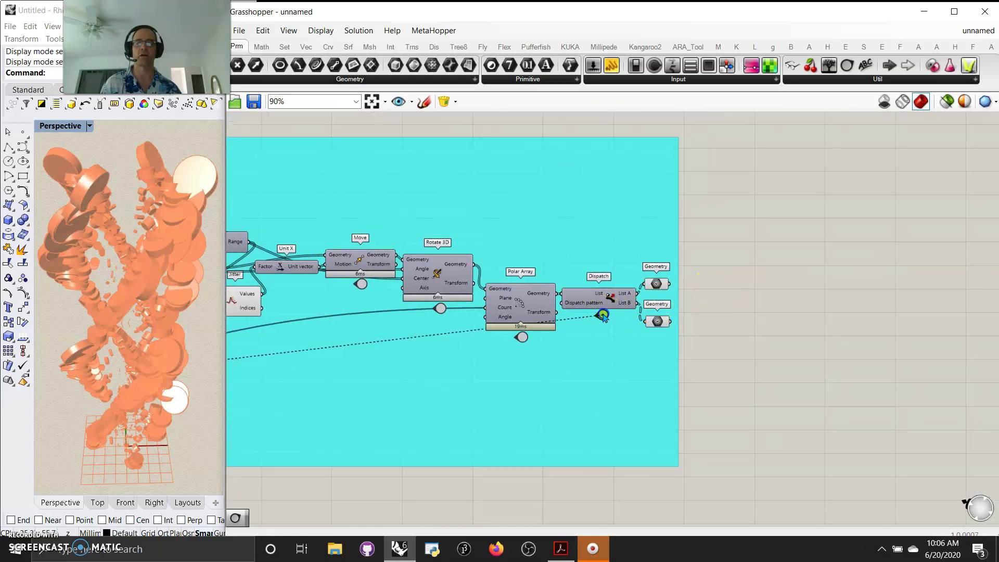
pyautogui.click(481, 374)
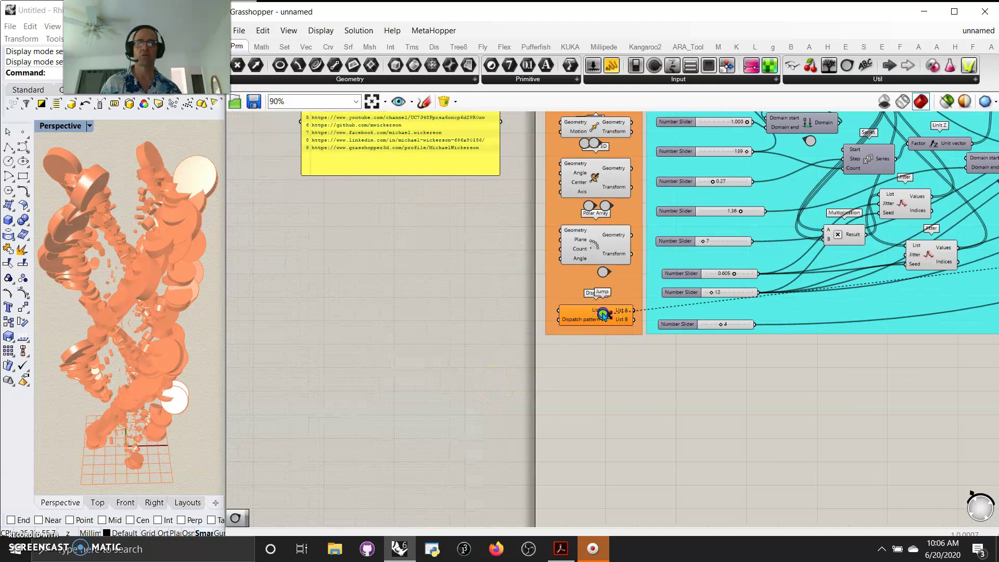
pyautogui.rightClick(553, 295)
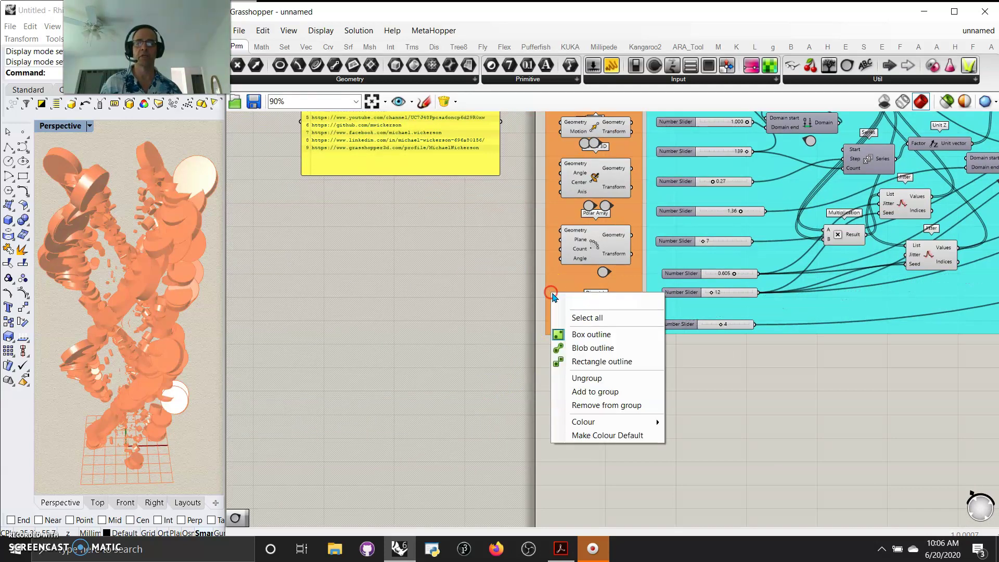
pyautogui.click(595, 392)
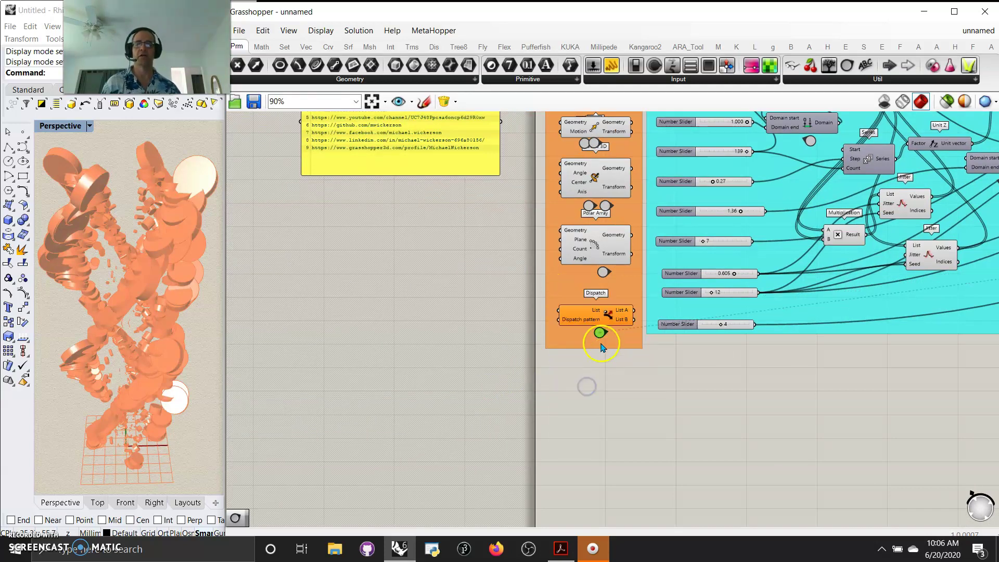
# - Center the cyan definition group and select the final output to preview the blue tower
pyautogui.scroll(-5, 607, 372)
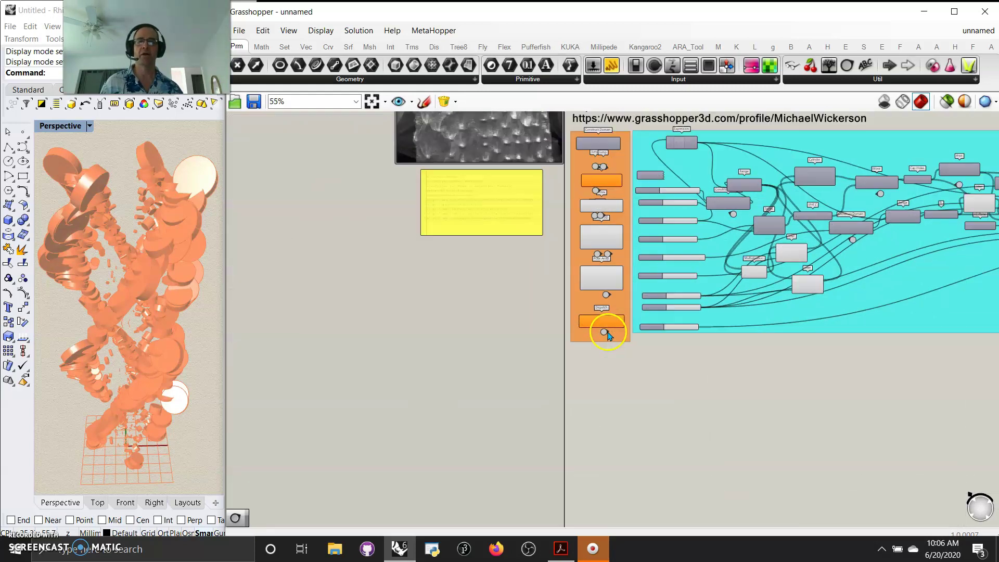
pyautogui.scroll(1, 611, 375)
pyautogui.moveTo(662, 392); pyautogui.dragTo(429, 414, button='right')
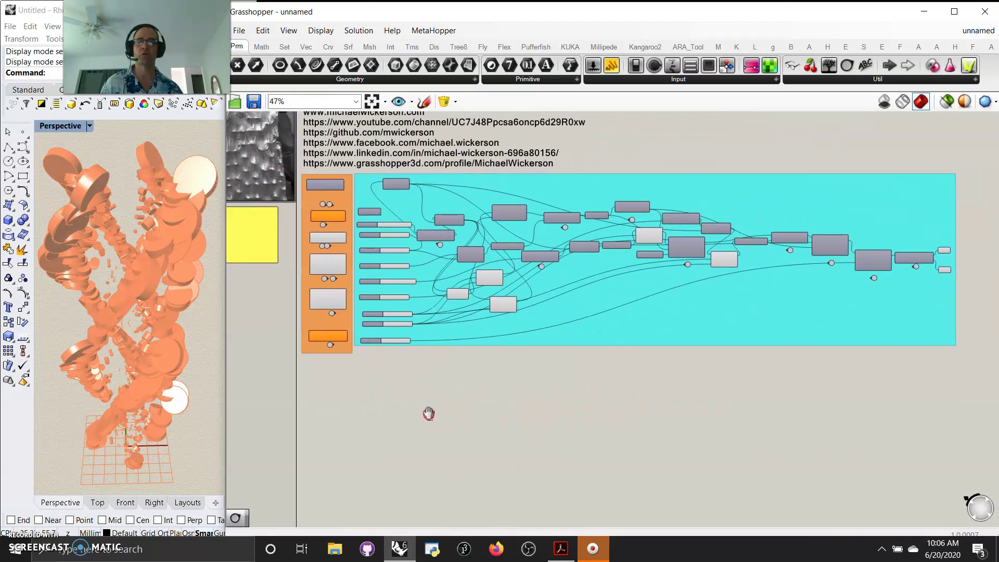
pyautogui.click(944, 250)
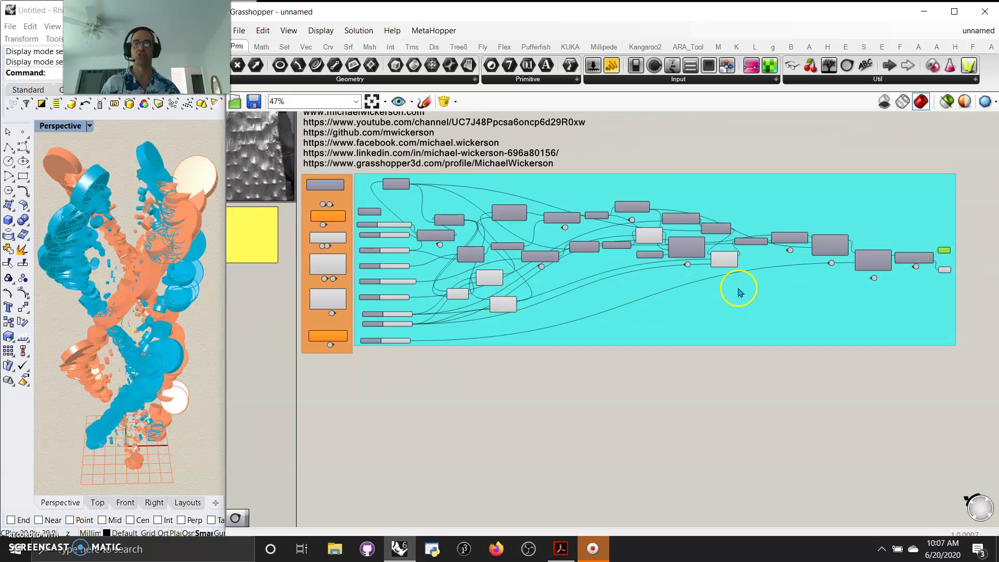
# - Inspect the Jitter and rotation components, then zoom back out to 40%
pyautogui.scroll(4, 729, 287)
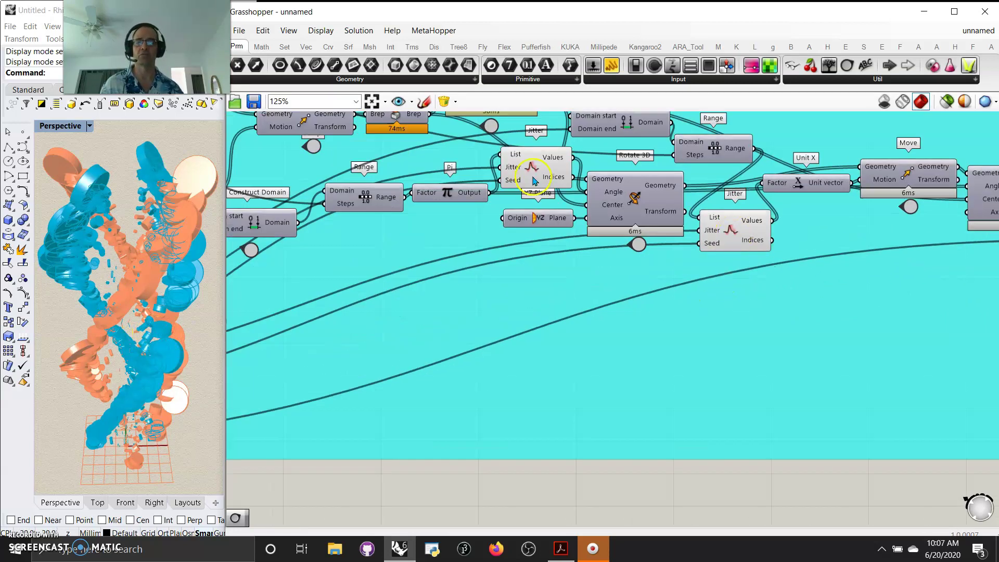
pyautogui.moveTo(487, 502); pyautogui.dragTo(553, 514, button='right')
pyautogui.scroll(-2, 510, 312)
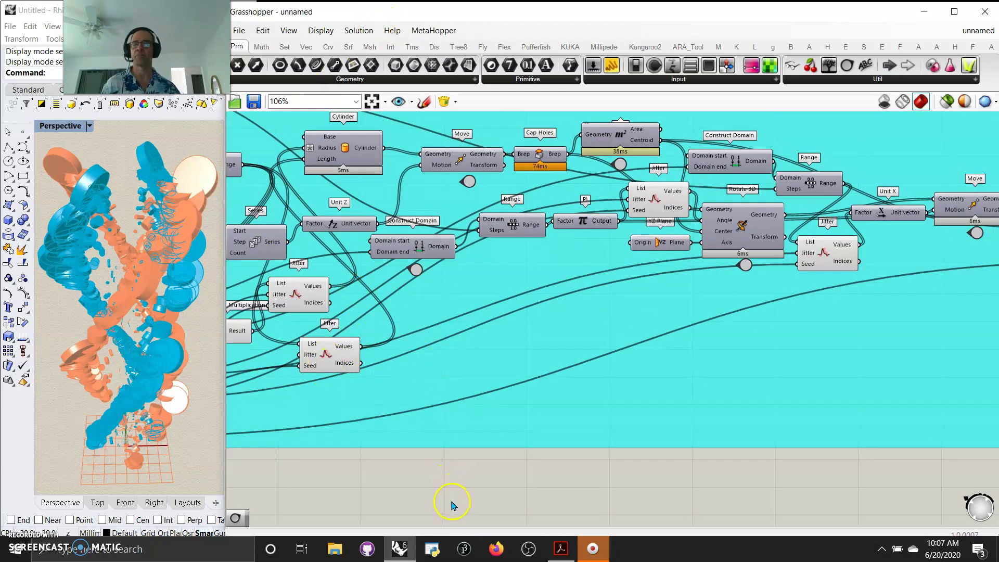
pyautogui.moveTo(446, 504); pyautogui.dragTo(648, 476, button='right')
pyautogui.scroll(-1, 464, 489)
pyautogui.moveTo(485, 471); pyautogui.dragTo(495, 514, button='right')
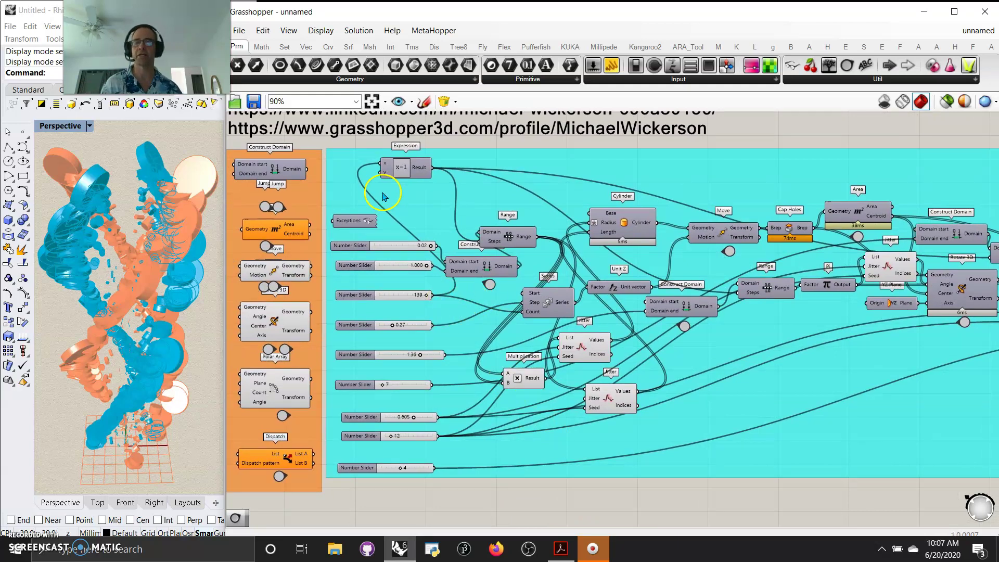
pyautogui.scroll(-4, 463, 234)
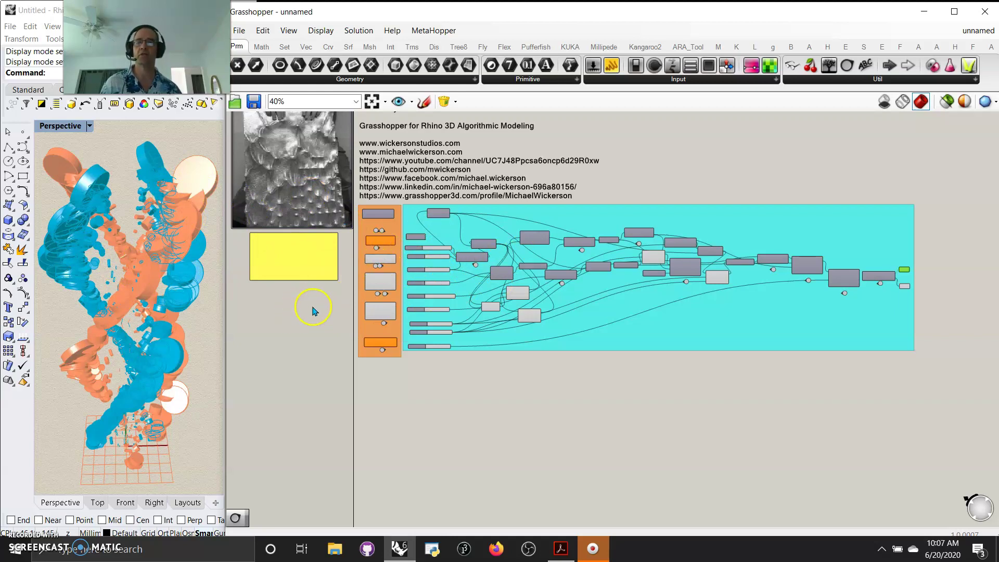
pyautogui.scroll(1, 314, 309)
pyautogui.moveTo(319, 310); pyautogui.dragTo(315, 475, button='right')
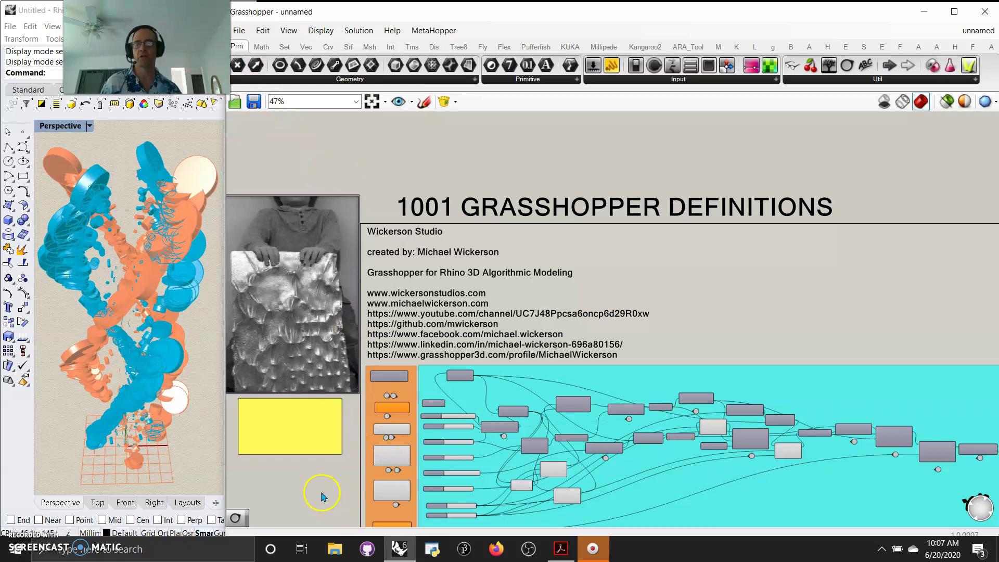
pyautogui.moveTo(321, 495); pyautogui.dragTo(337, 437, button='right')
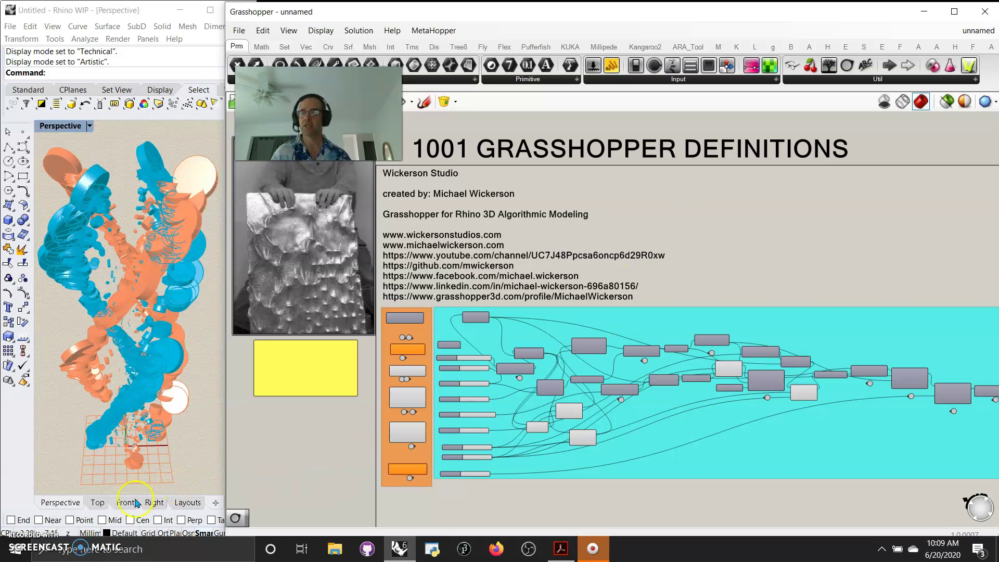
pyautogui.click(15, 550)
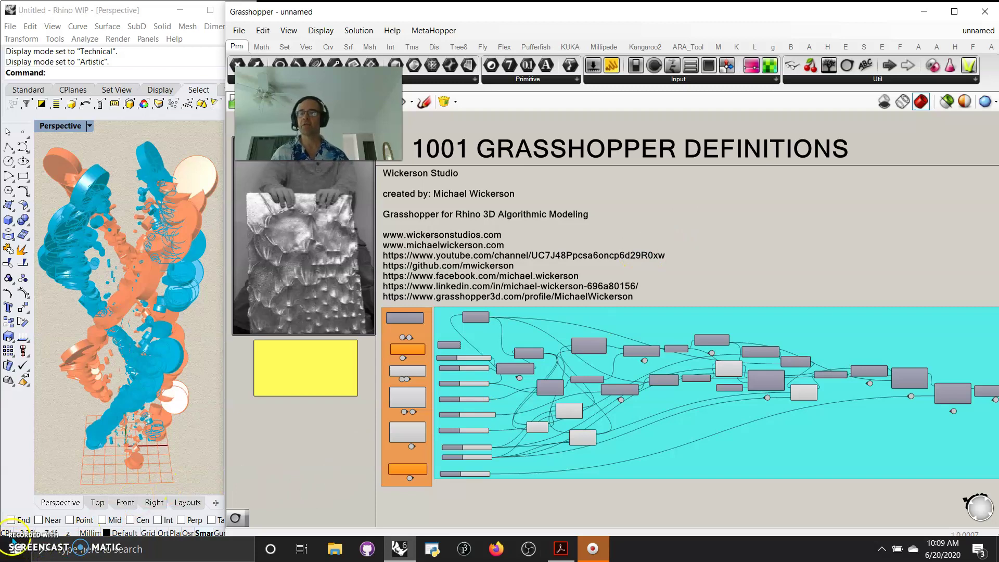